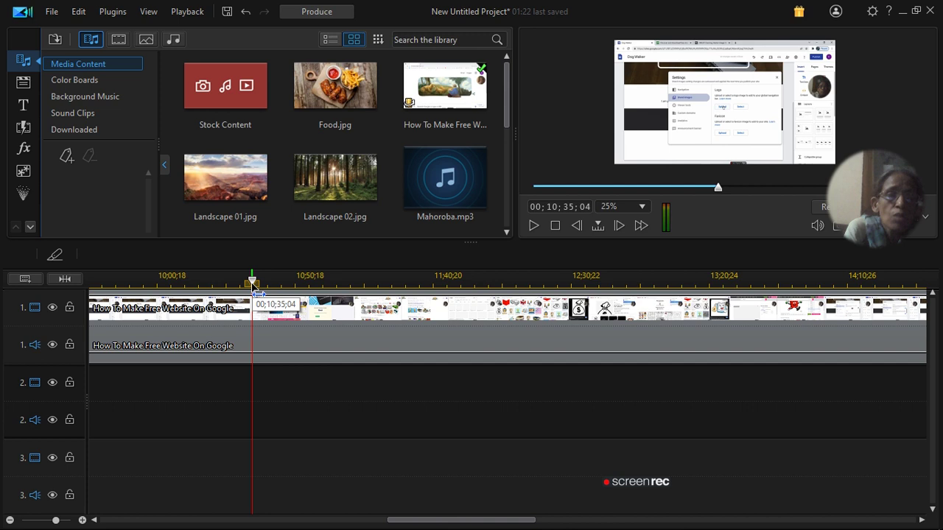
Locate the start of the unwanted section by playing around 10:35 and split the track 1 clip at 00;10;38;25.
{"action": "left_click_drag", "start_coordinate": [255, 294], "coordinate": [249, 293]}
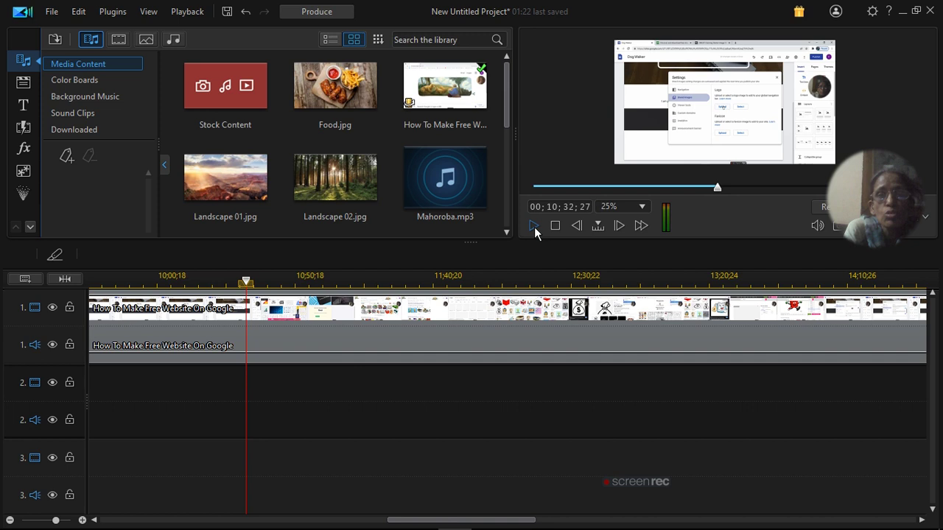
{"action": "left_click", "coordinate": [534, 227]}
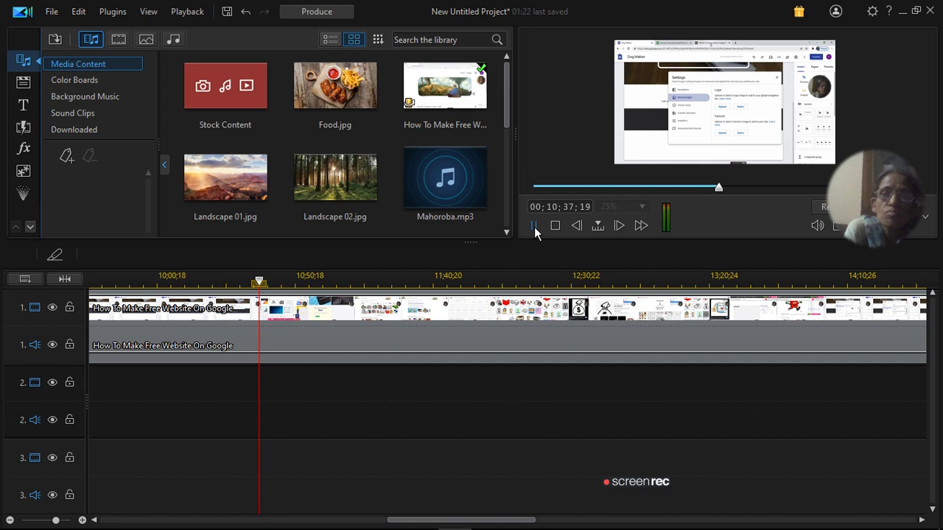
{"action": "left_click", "coordinate": [534, 227]}
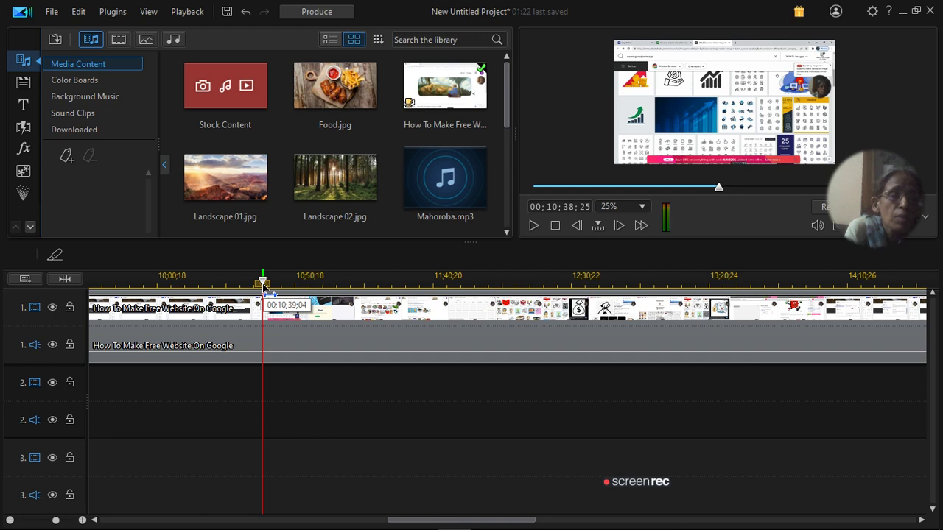
{"action": "left_click", "coordinate": [53, 254]}
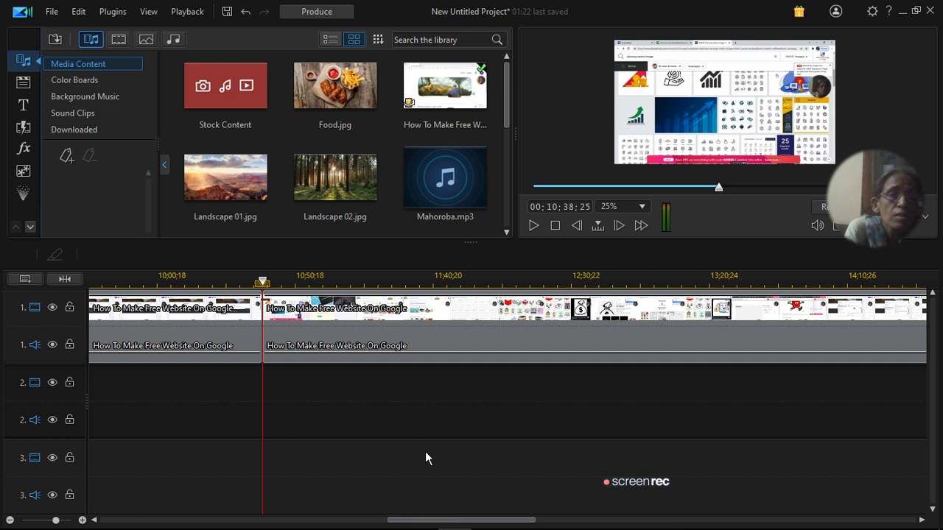
Play on from 00;12;30;01 to find the end of the unwanted section and split the clip at 00;13;40;18.
{"action": "left_click", "coordinate": [569, 280]}
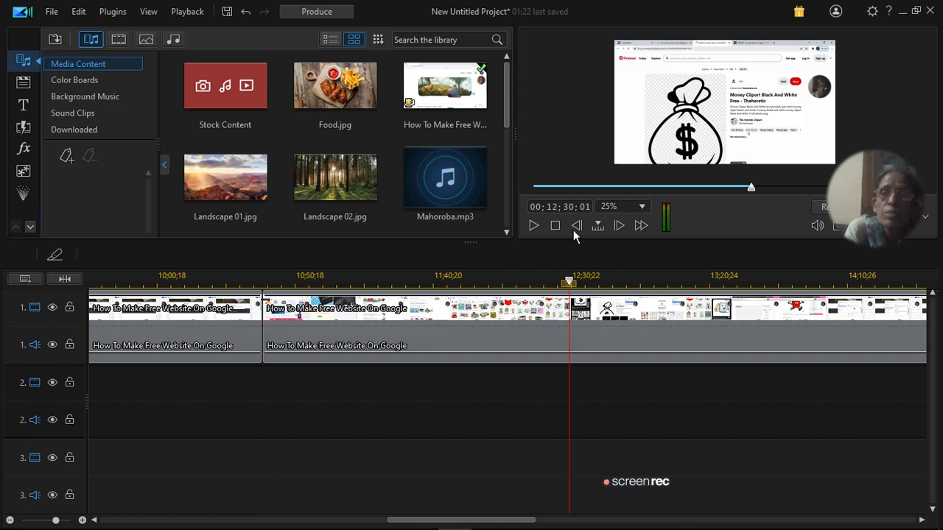
{"action": "left_click", "coordinate": [532, 226]}
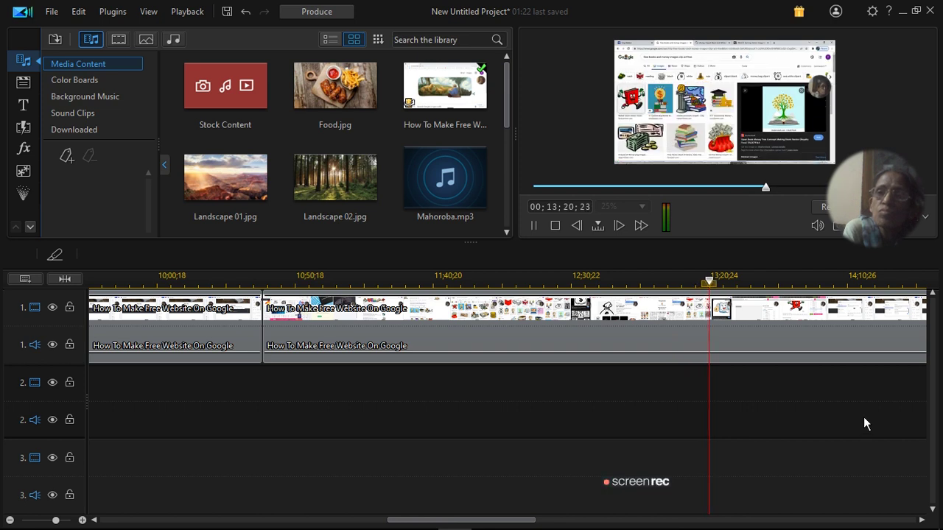
{"action": "left_click", "coordinate": [534, 227]}
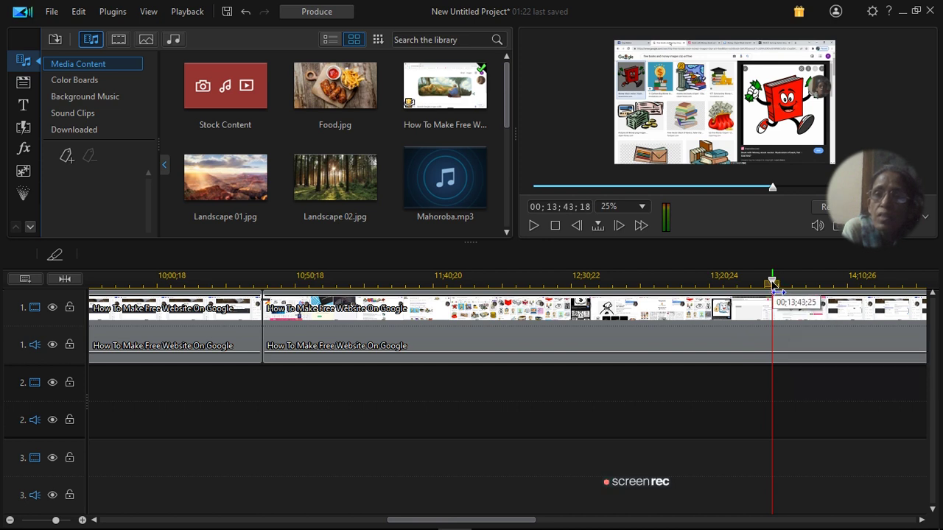
{"action": "left_click_drag", "start_coordinate": [778, 293], "coordinate": [771, 292]}
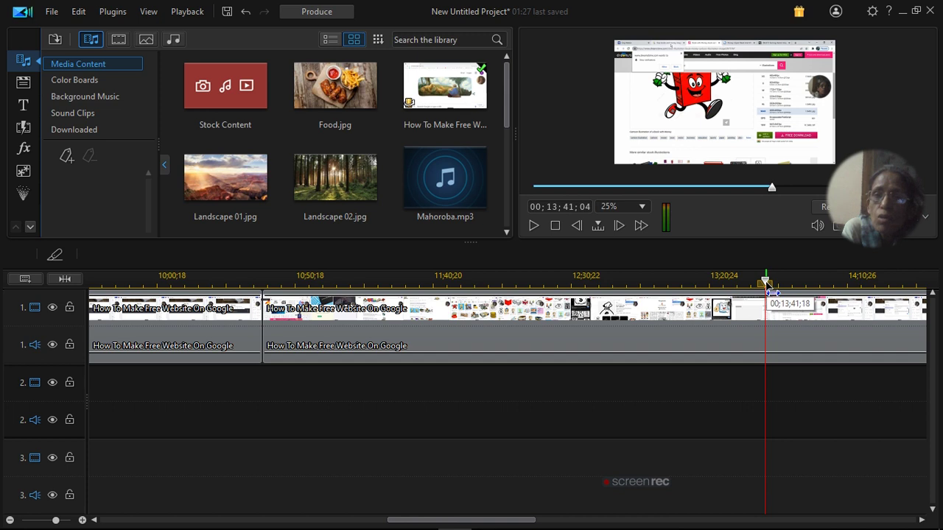
{"action": "left_click_drag", "start_coordinate": [774, 293], "coordinate": [771, 292]}
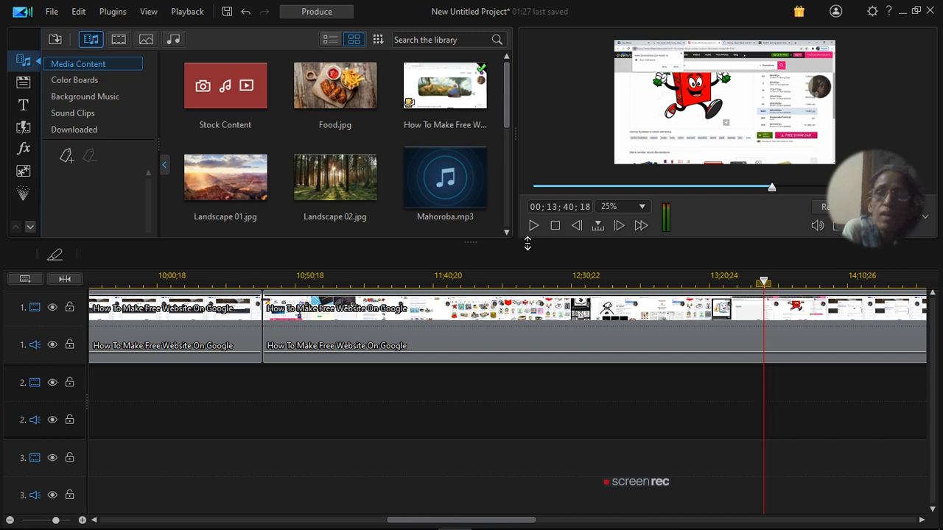
{"action": "left_click", "coordinate": [53, 260]}
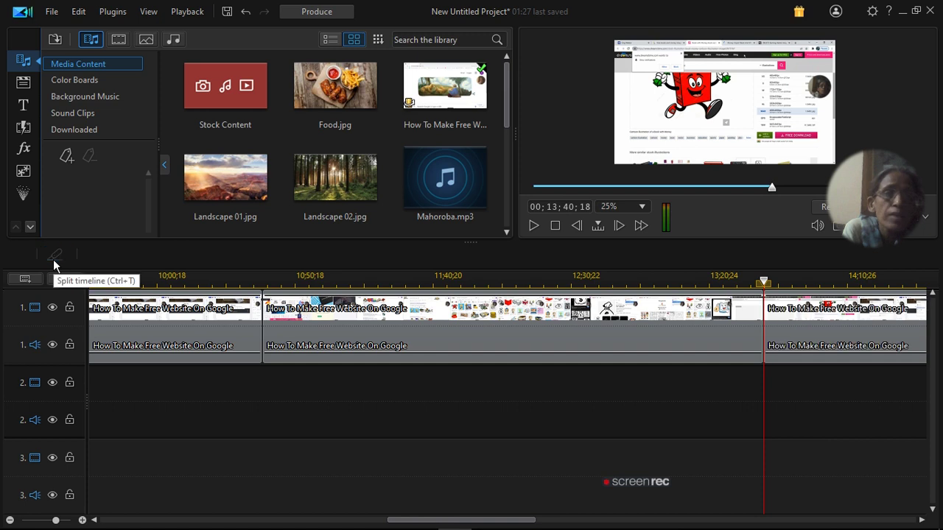
Remove the segment between the two cuts, filling the gap and moving all clips, and play across the join.
{"action": "left_click", "coordinate": [486, 329]}
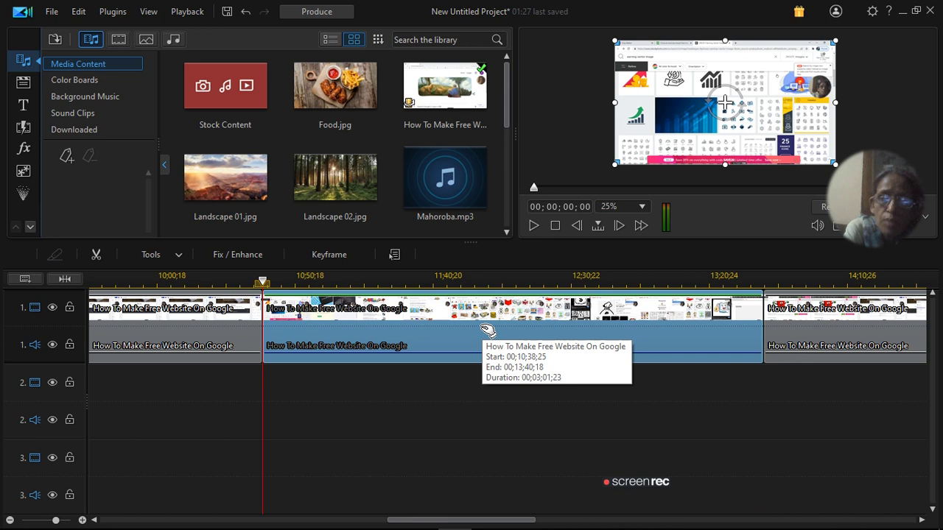
{"action": "key", "text": "Delete"}
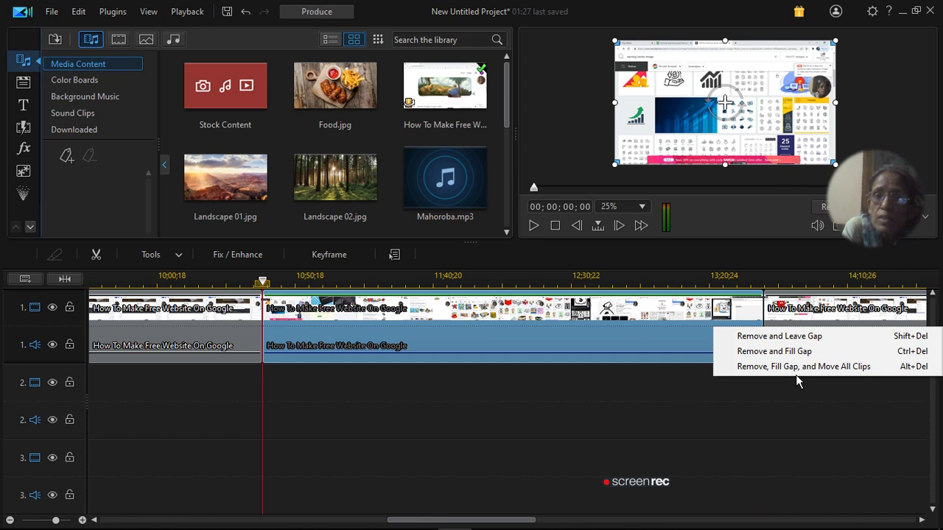
{"action": "left_click", "coordinate": [830, 369]}
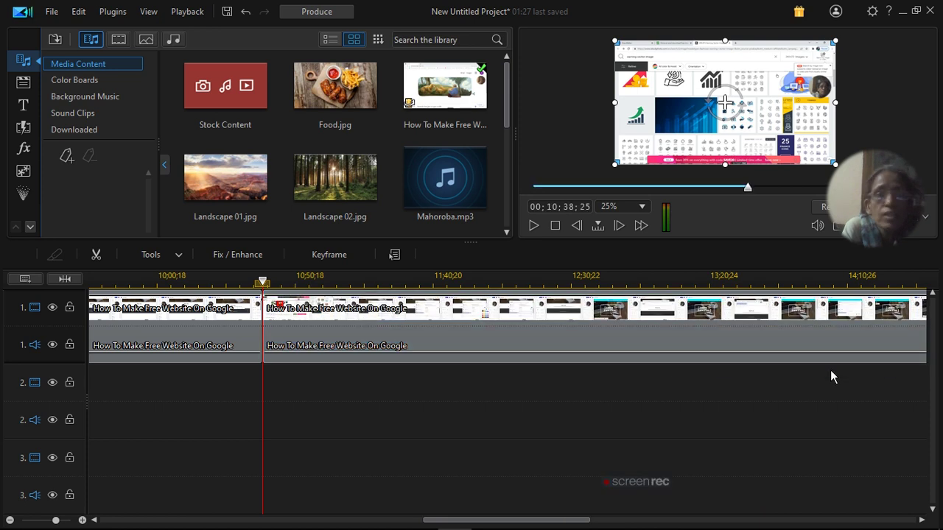
{"action": "left_click", "coordinate": [458, 435]}
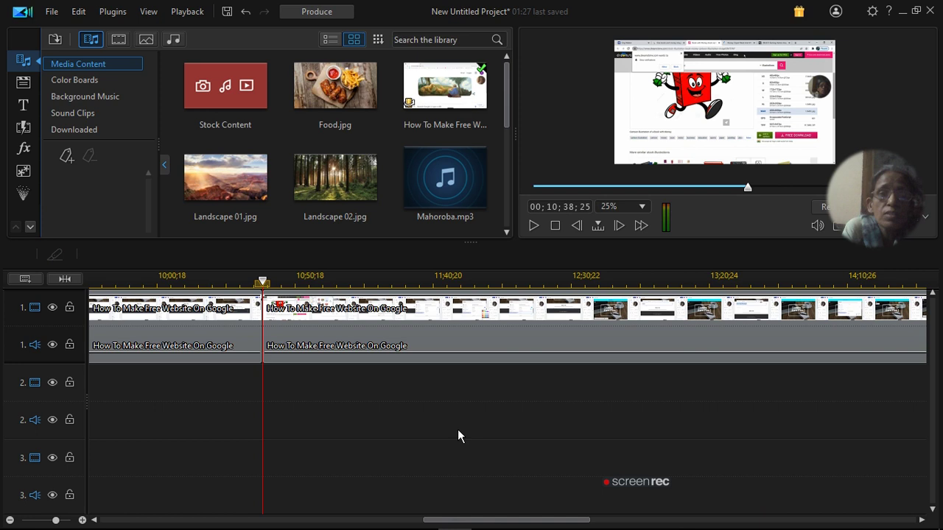
{"action": "left_click", "coordinate": [533, 226]}
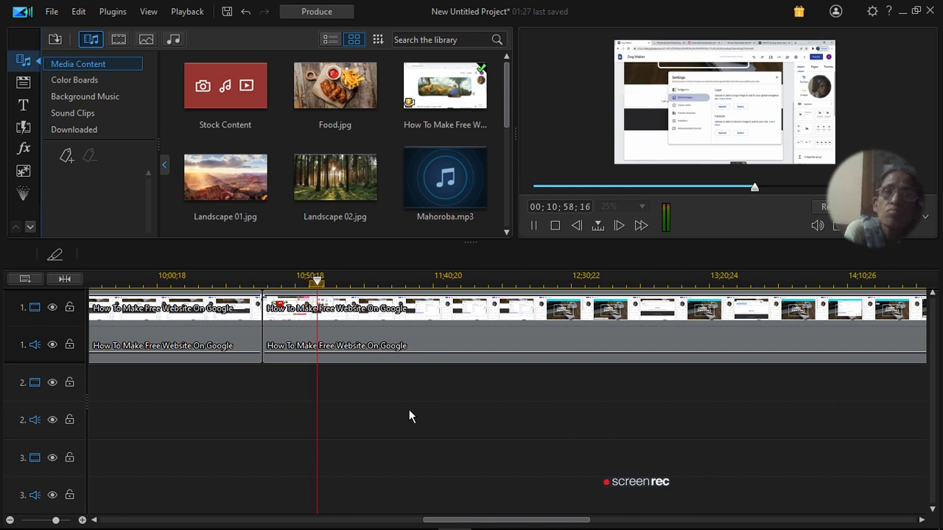
{"action": "key", "text": "space"}
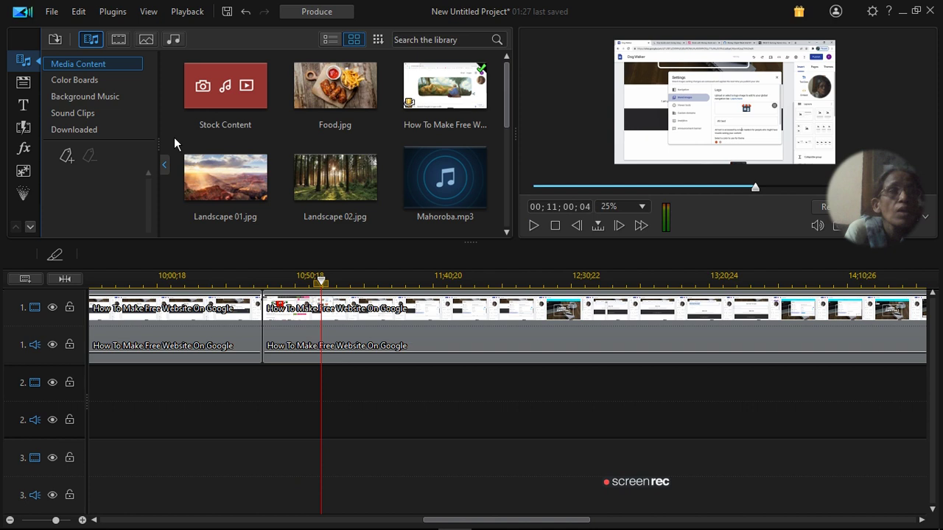
Browse the Color Boards, Background Music and Sound Clips categories of the media library.
{"action": "left_click", "coordinate": [73, 80]}
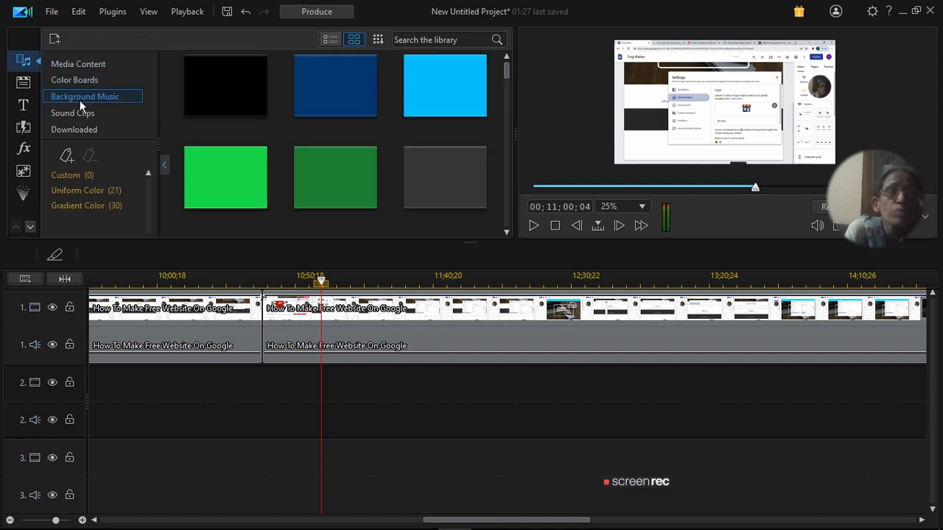
{"action": "left_click", "coordinate": [81, 100]}
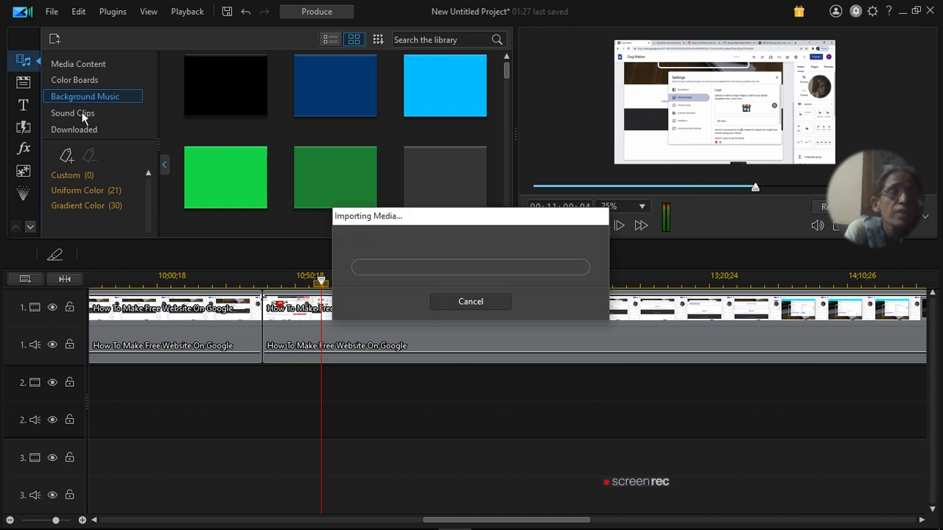
{"action": "left_click", "coordinate": [82, 117]}
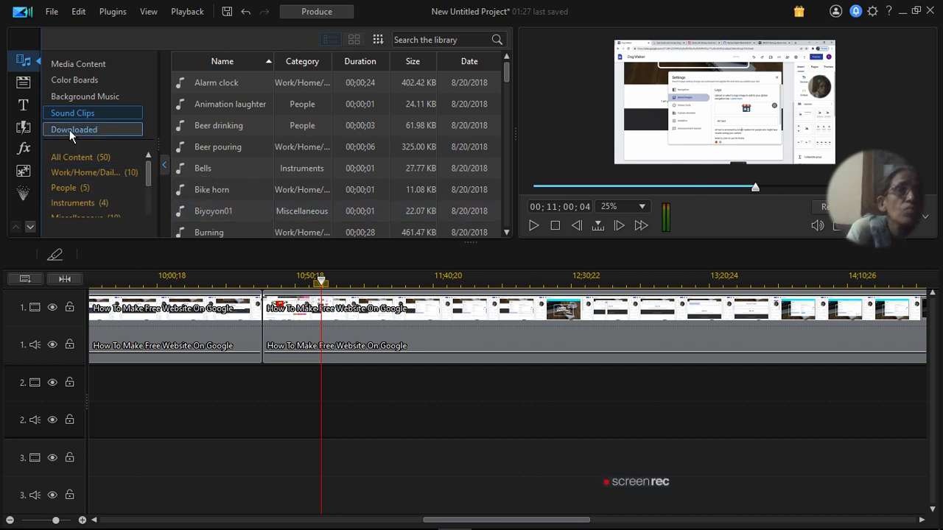
{"action": "left_click", "coordinate": [51, 13]}
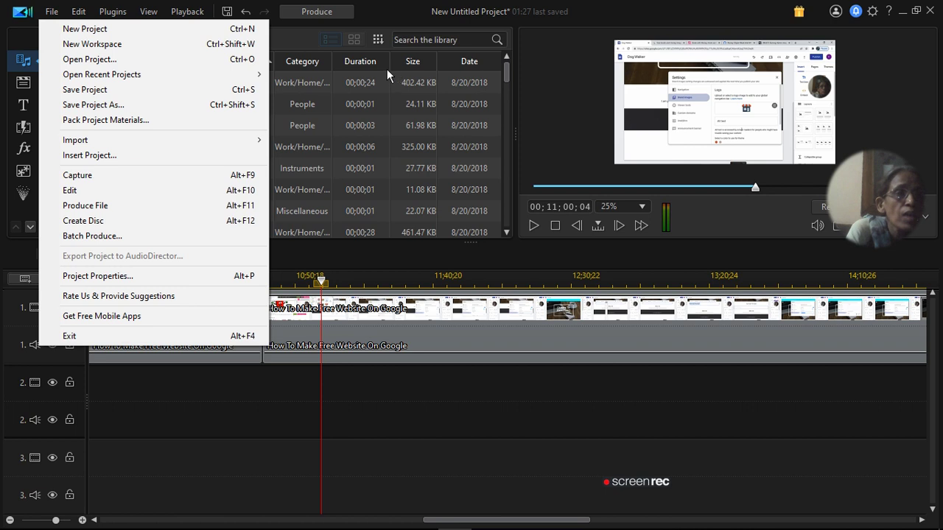
{"action": "left_click", "coordinate": [79, 13]}
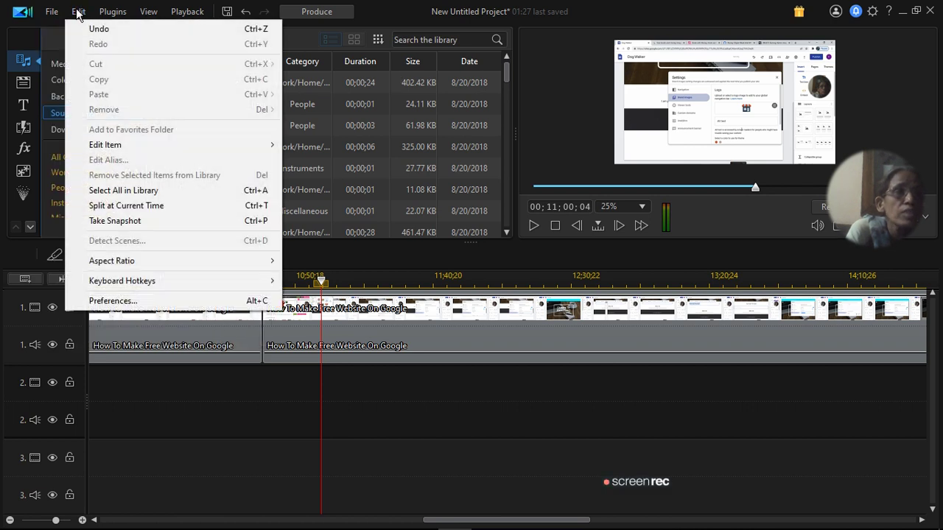
{"action": "mouse_move", "coordinate": [167, 151]}
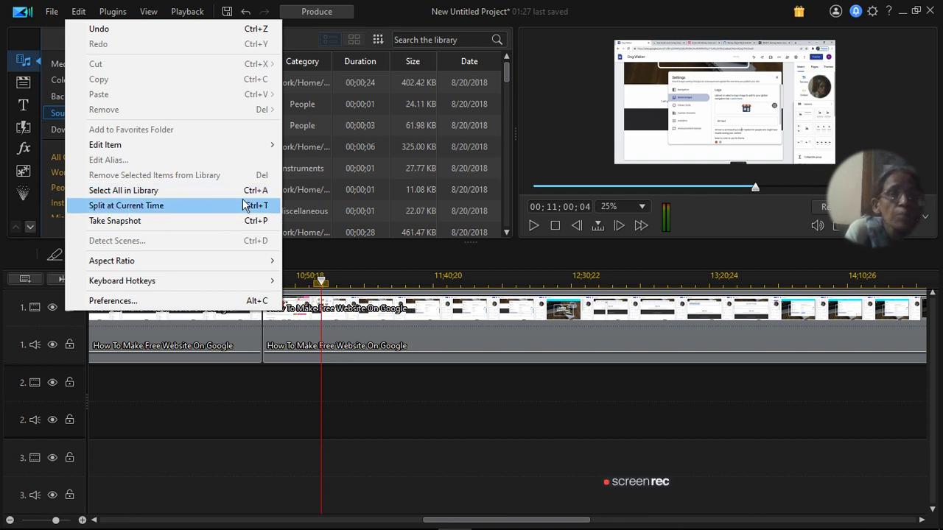
{"action": "mouse_move", "coordinate": [206, 282]}
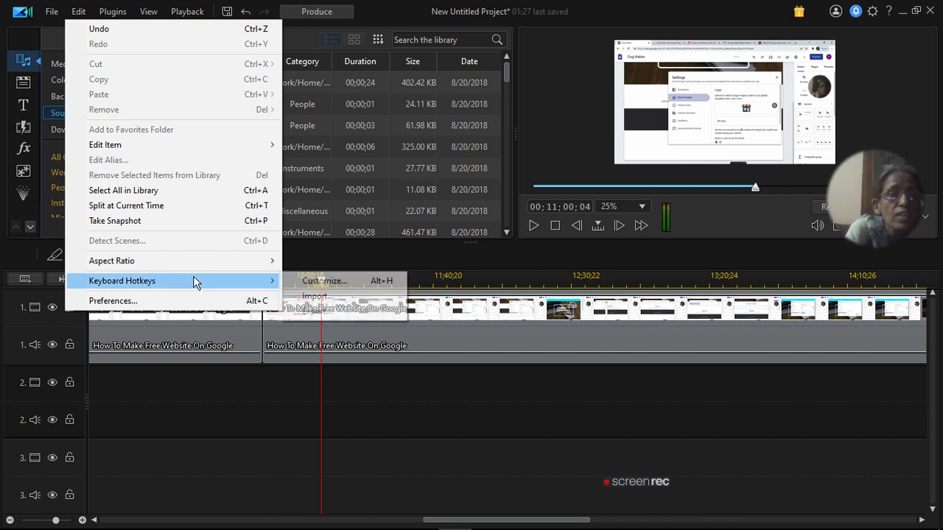
{"action": "mouse_move", "coordinate": [258, 267]}
{"action": "mouse_move", "coordinate": [122, 281]}
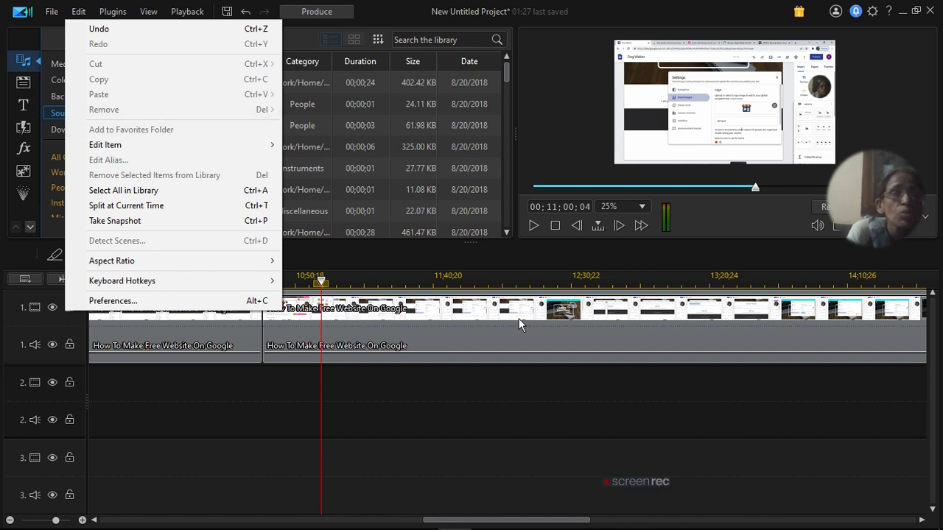
{"action": "left_click", "coordinate": [117, 20]}
{"action": "left_click", "coordinate": [117, 16]}
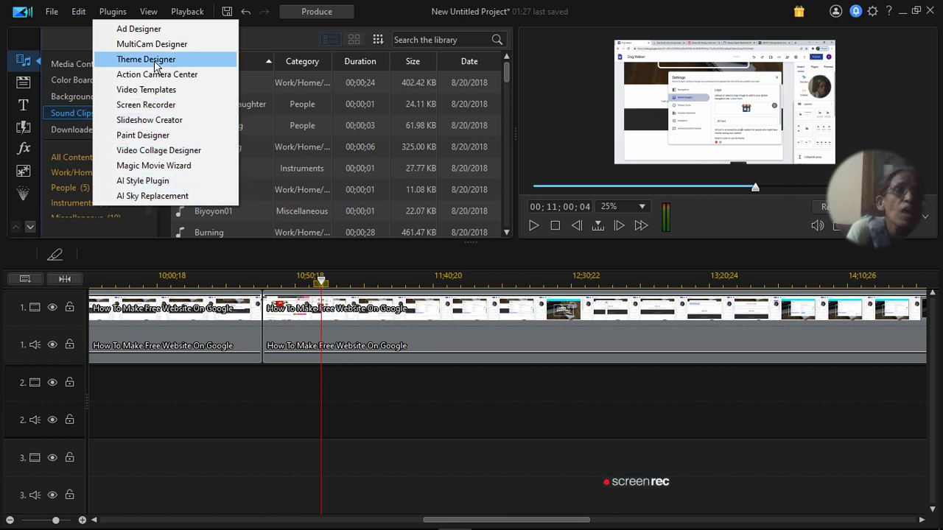
{"action": "left_click", "coordinate": [147, 15]}
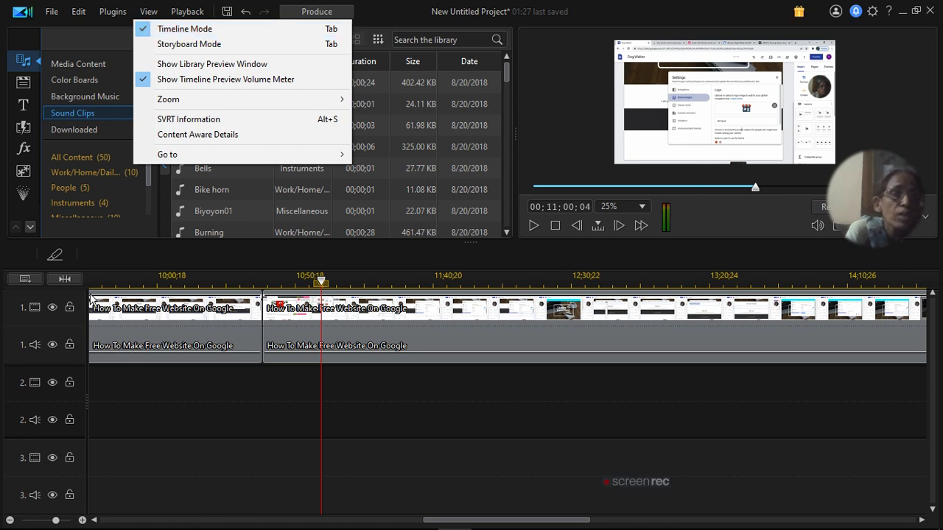
Disable and re-enable the video of track 1, and do the same with its audio.
{"action": "left_click", "coordinate": [53, 307]}
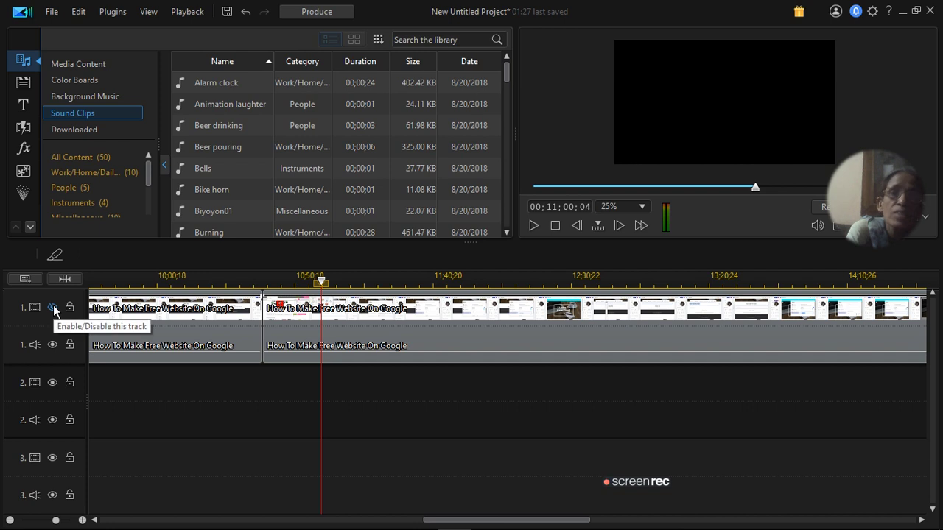
{"action": "left_click", "coordinate": [53, 307]}
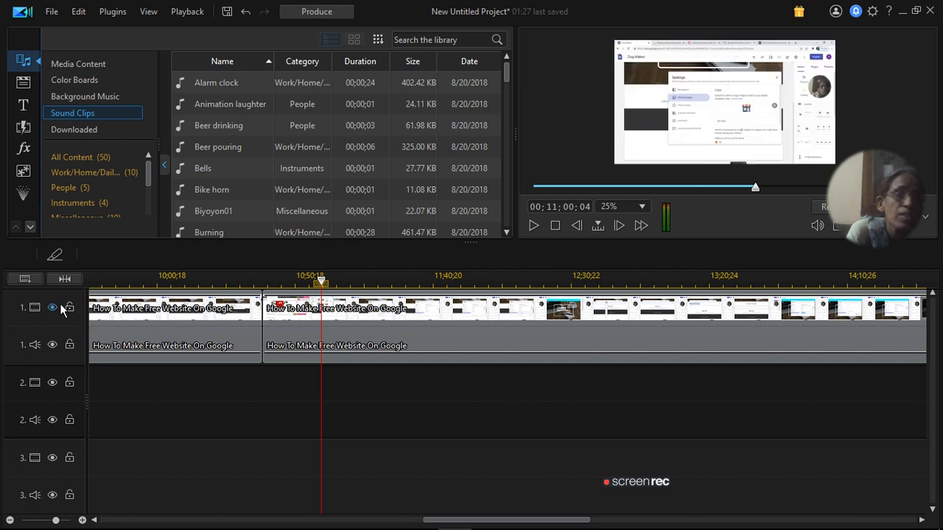
{"action": "left_click", "coordinate": [52, 346]}
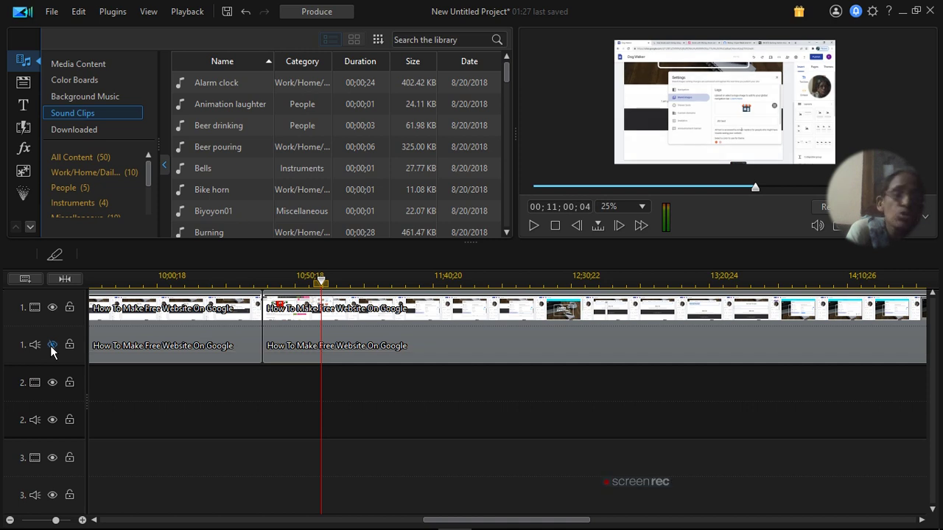
{"action": "left_click", "coordinate": [53, 346]}
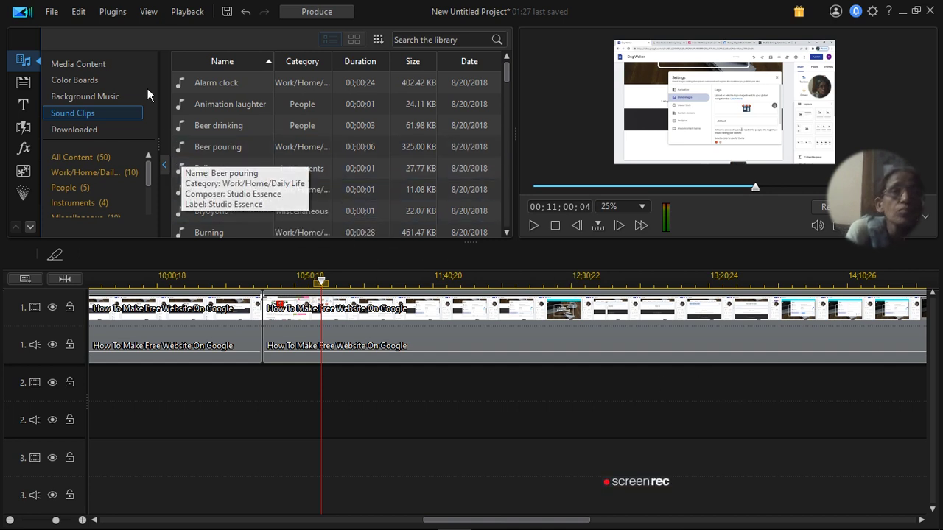
{"action": "left_click", "coordinate": [153, 16]}
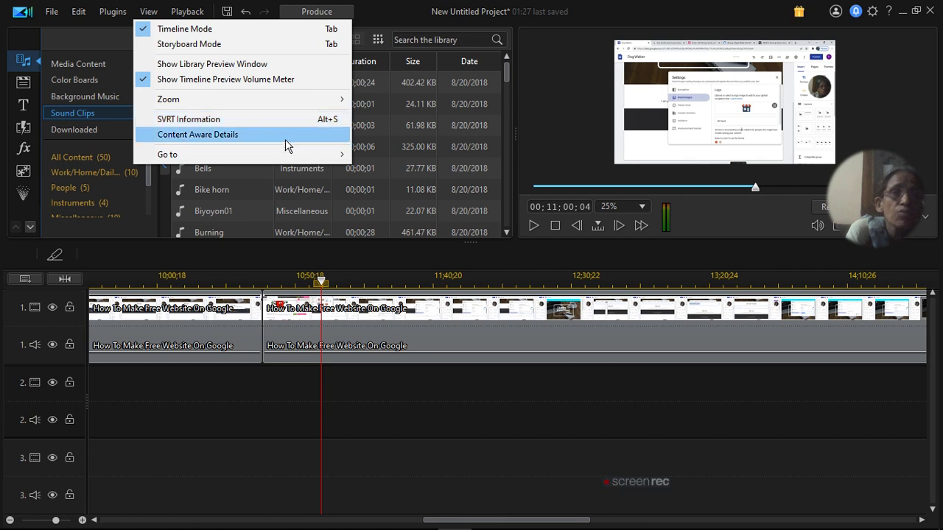
{"action": "mouse_move", "coordinate": [248, 162]}
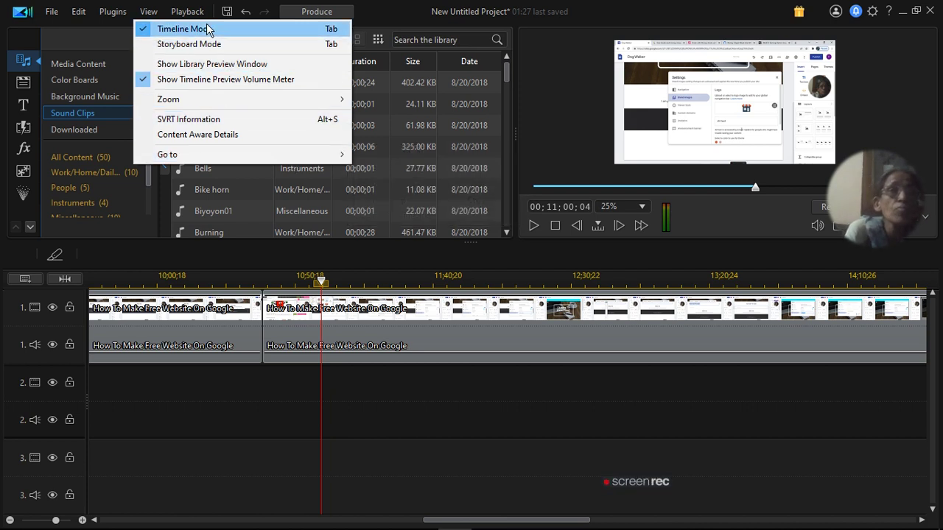
{"action": "mouse_move", "coordinate": [180, 13]}
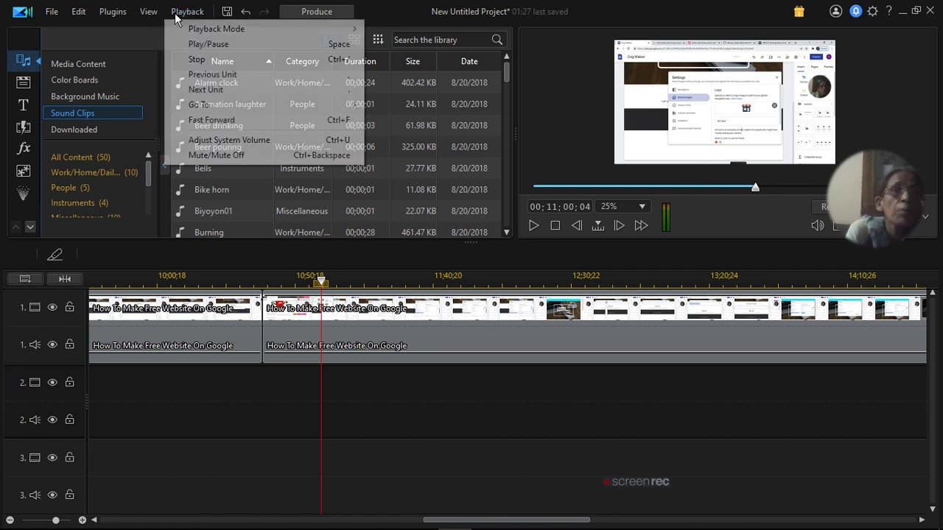
{"action": "mouse_move", "coordinate": [225, 32]}
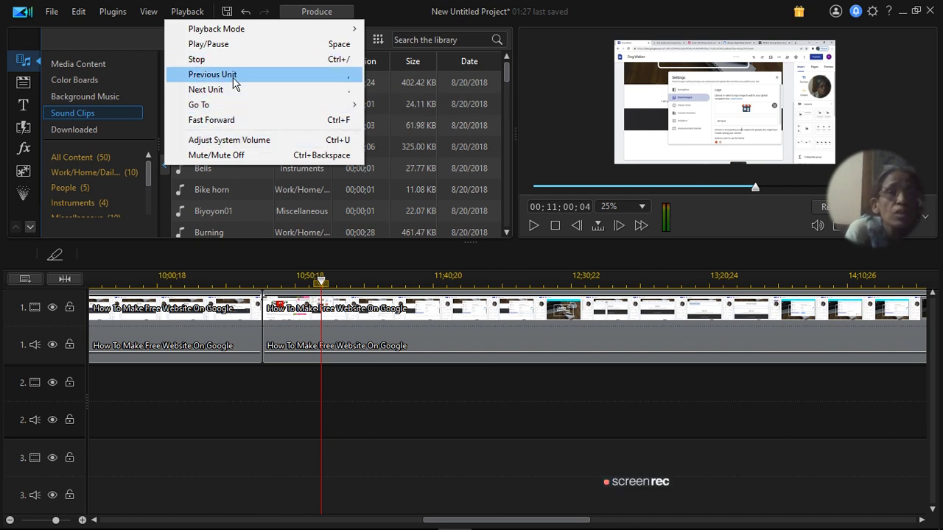
{"action": "mouse_move", "coordinate": [230, 106]}
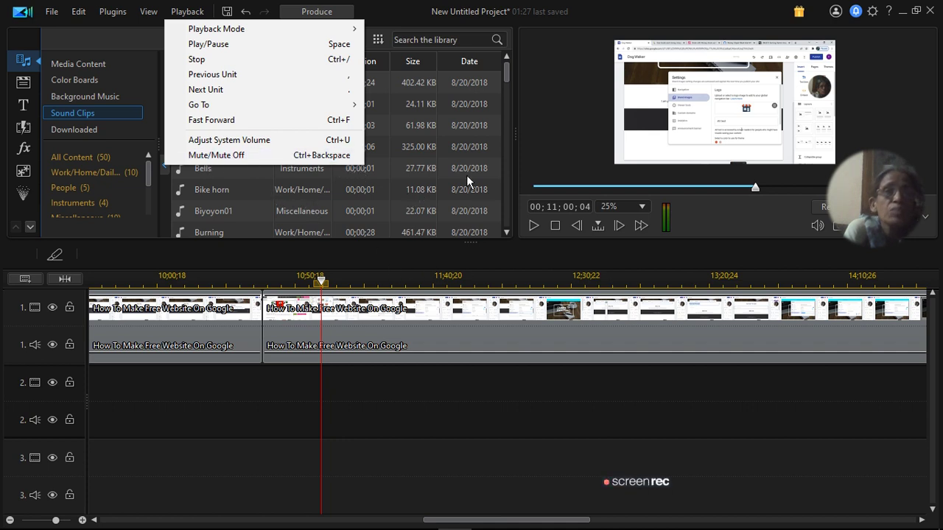
Save the project in the Documents folder as "edited how to make web site on google free".
{"action": "left_click", "coordinate": [538, 99]}
{"action": "left_click", "coordinate": [539, 99]}
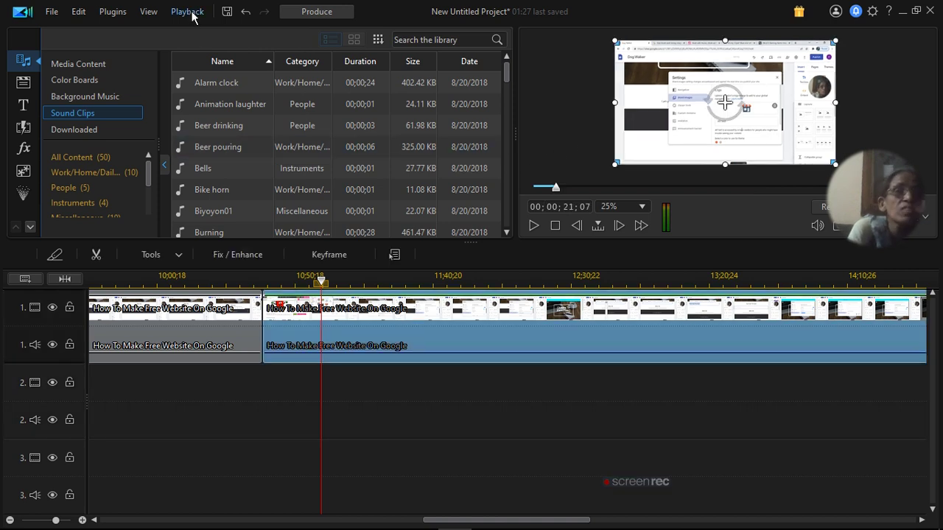
{"action": "left_click", "coordinate": [227, 12]}
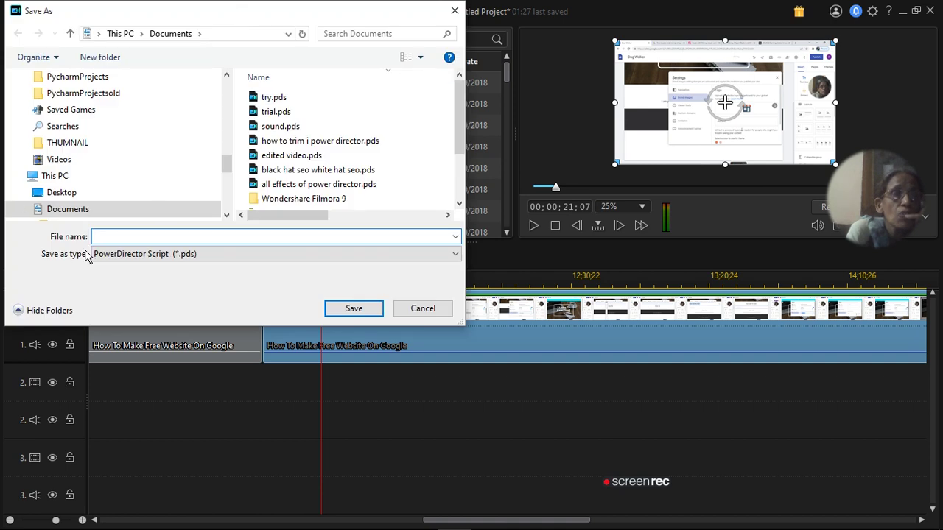
{"action": "type", "text": "edited"}
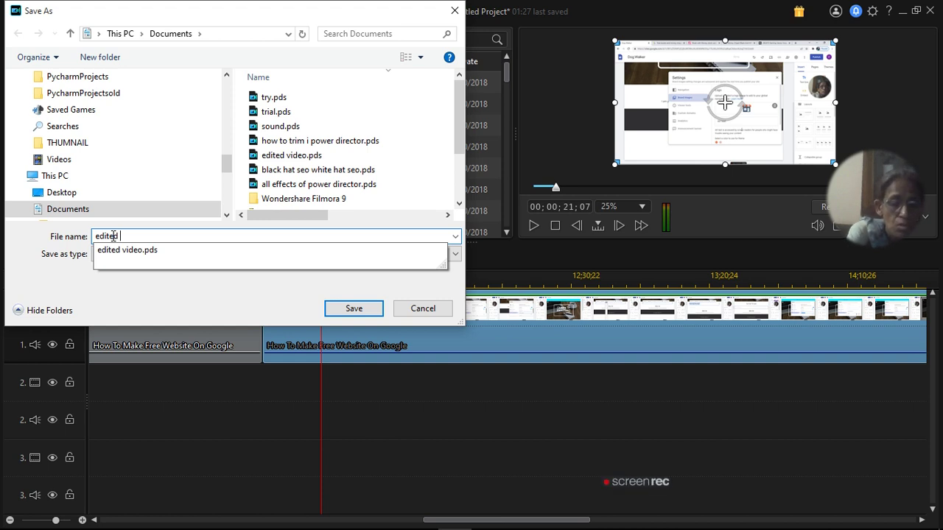
{"action": "type", "text": " how to make"}
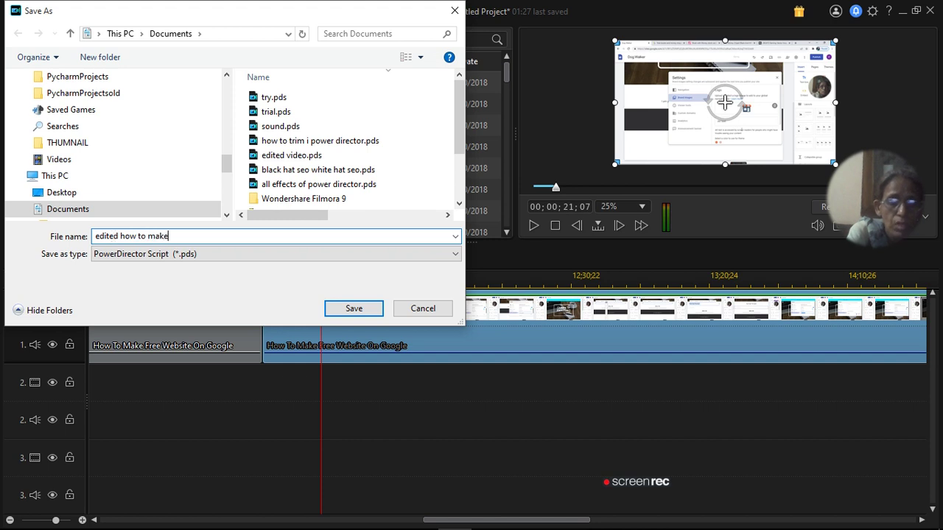
{"action": "type", "text": " web"}
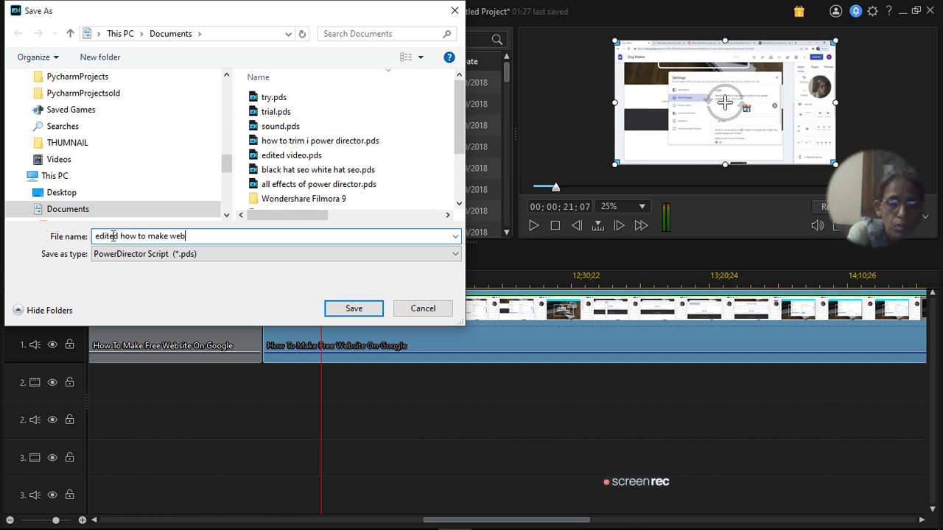
{"action": "type", "text": " site on google free"}
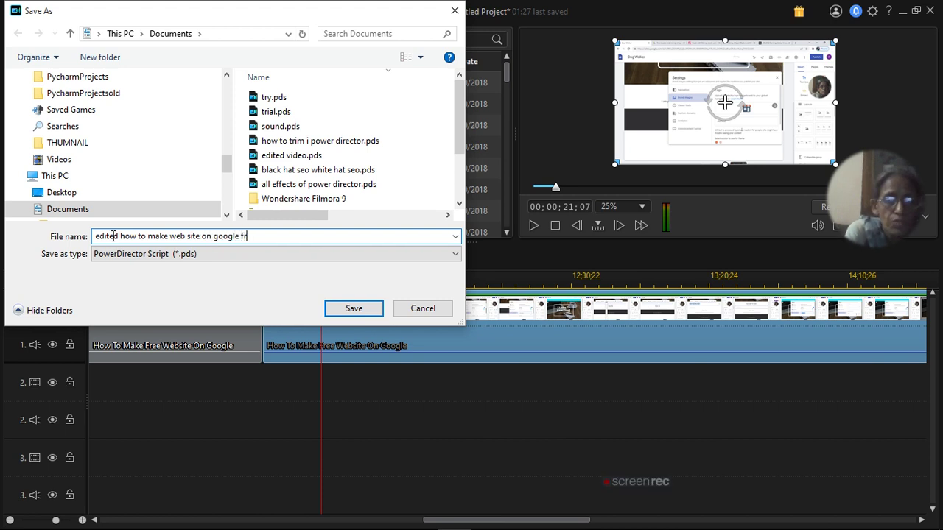
{"action": "left_click", "coordinate": [353, 313]}
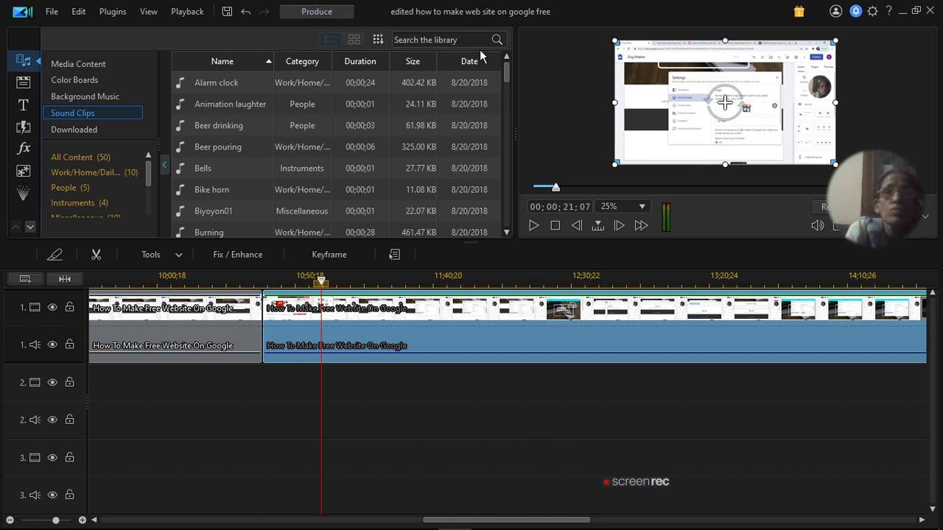
Open the production settings for the edited video, choose MP4 as the file extension and check the country/video format options.
{"action": "left_click", "coordinate": [318, 12]}
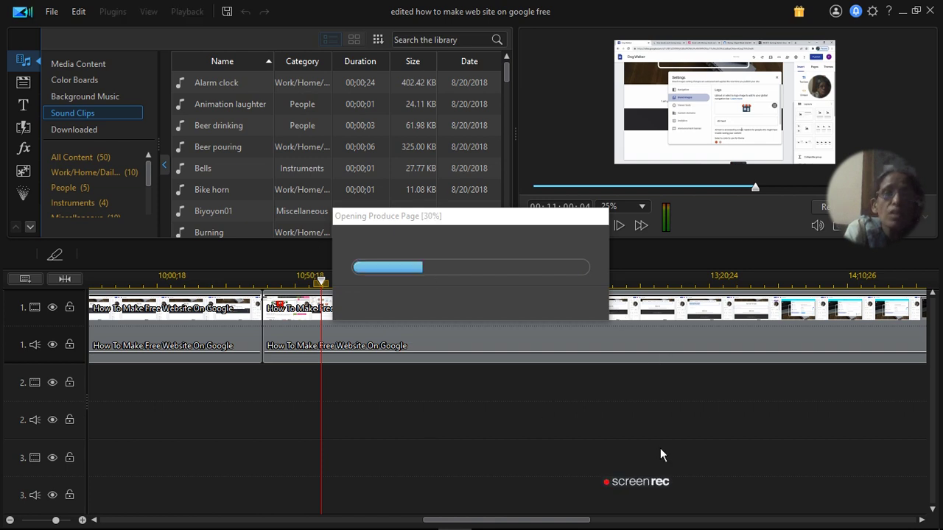
{"action": "mouse_move", "coordinate": [649, 484]}
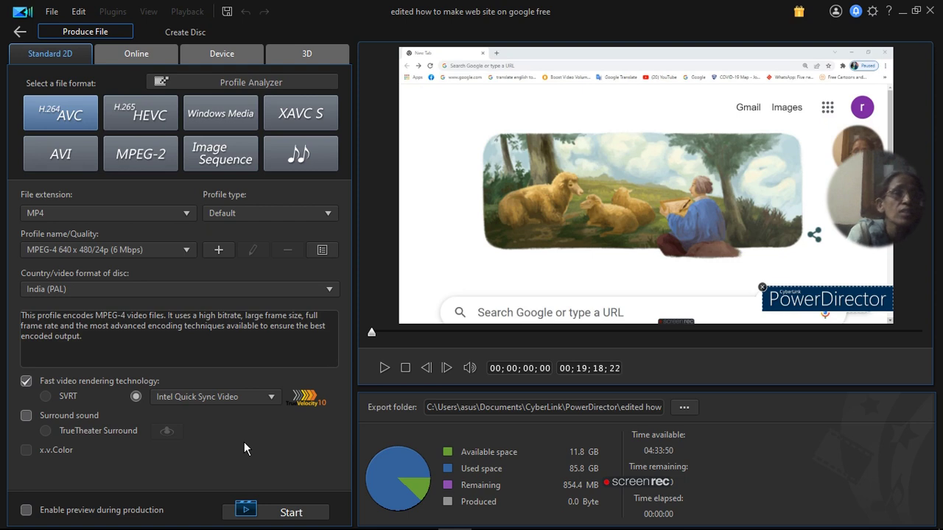
{"action": "left_click", "coordinate": [190, 214]}
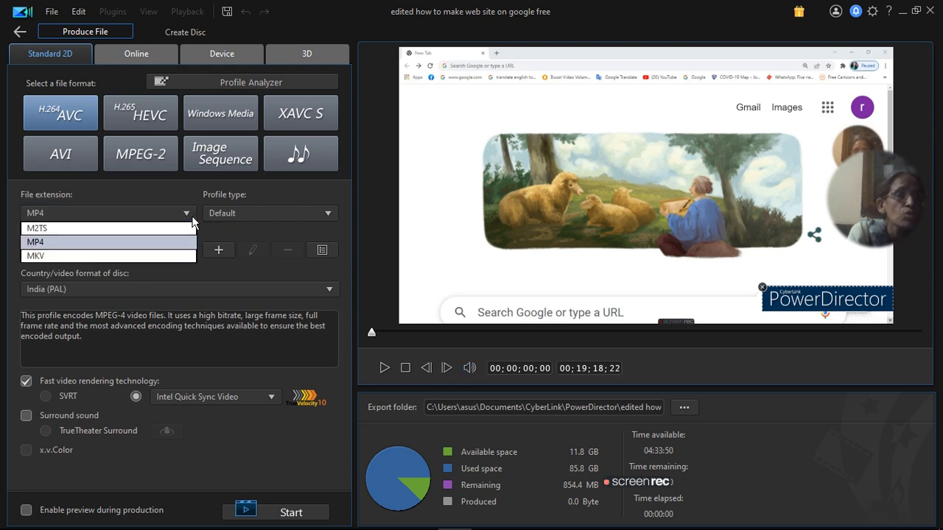
{"action": "left_click", "coordinate": [184, 242]}
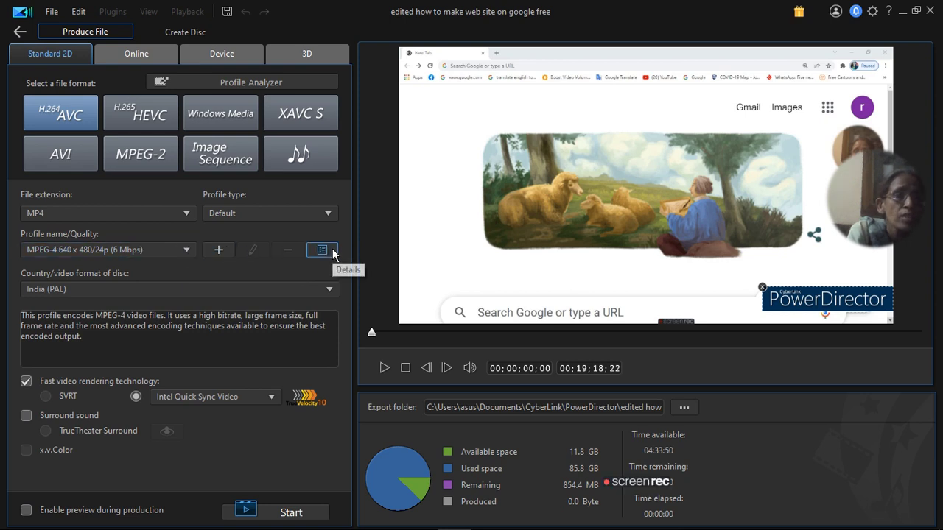
{"action": "left_click", "coordinate": [332, 291]}
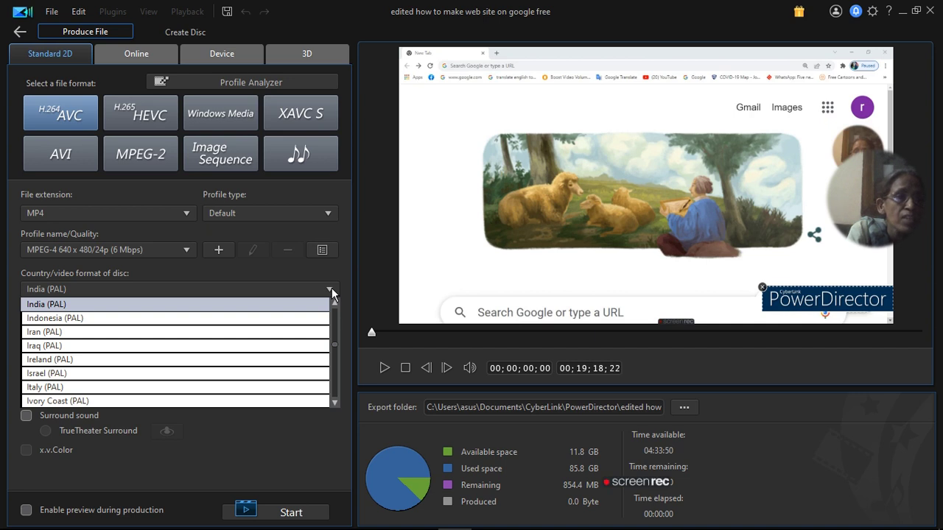
{"action": "left_click", "coordinate": [332, 291]}
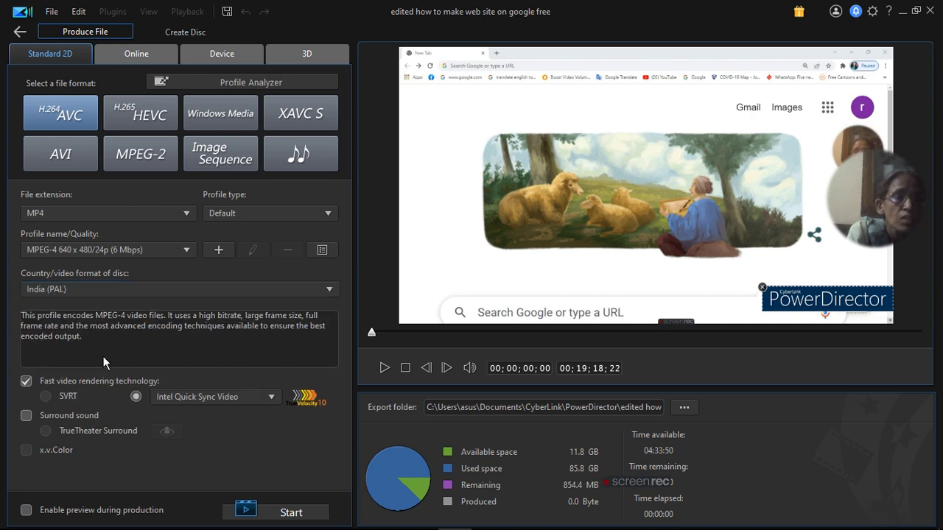